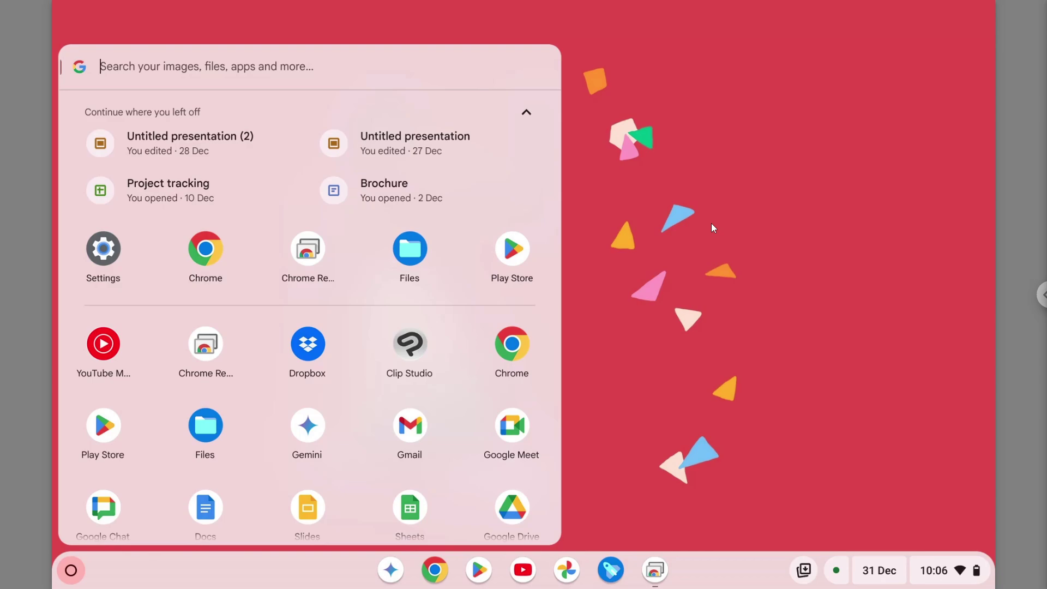
# Dismiss the app launcher so the butterfly wallpaper desktop is visible
pyautogui.click(736, 251)
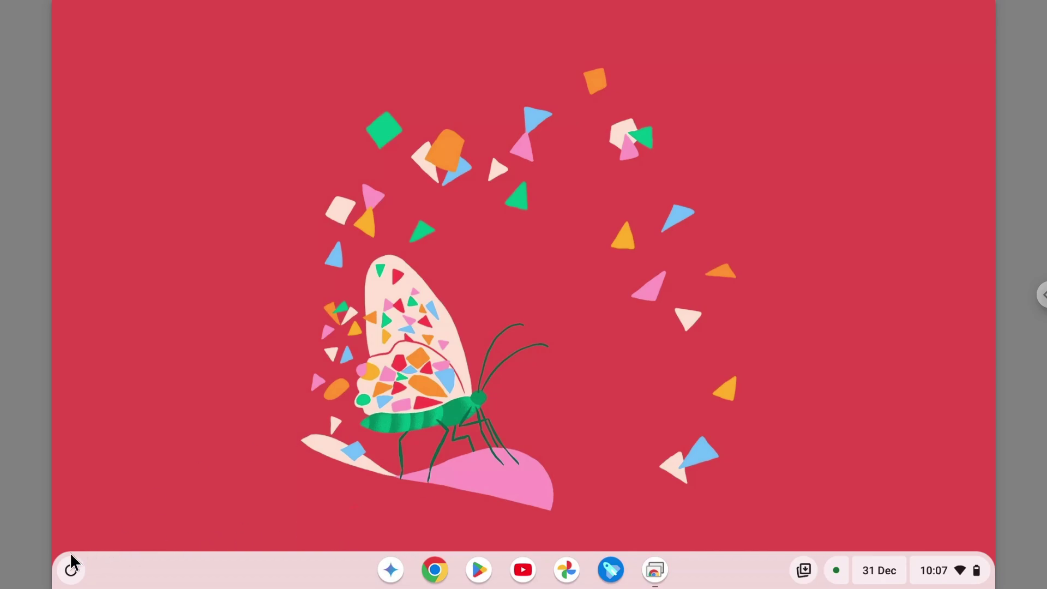
# Close the extra Chrome tabs, then unpin and close the WordPress posts tab, leaving one New Tab
pyautogui.click(72, 571)
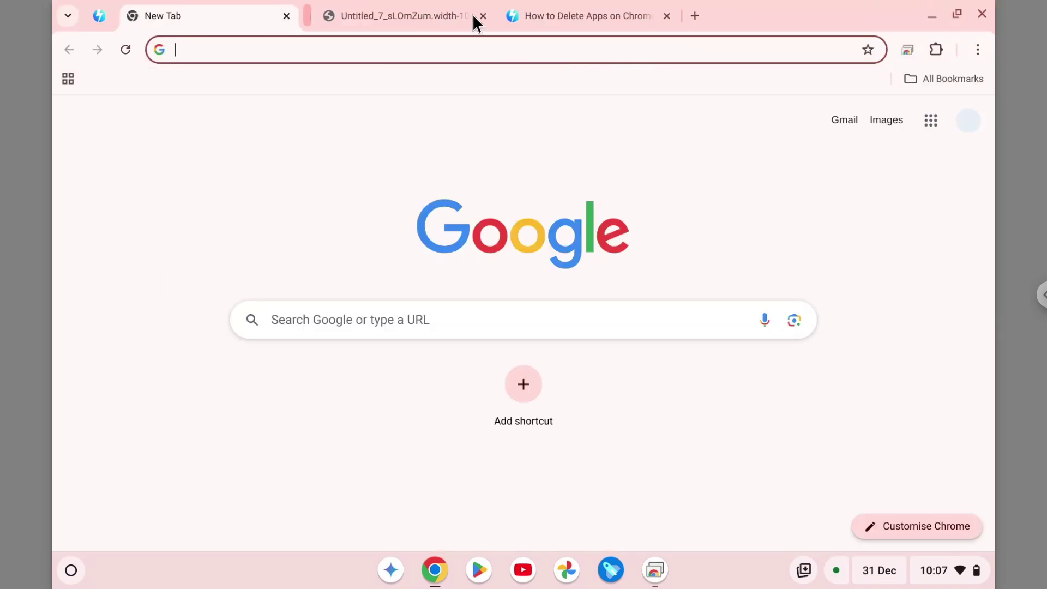
pyautogui.click(471, 16)
pyautogui.rightClick(96, 18)
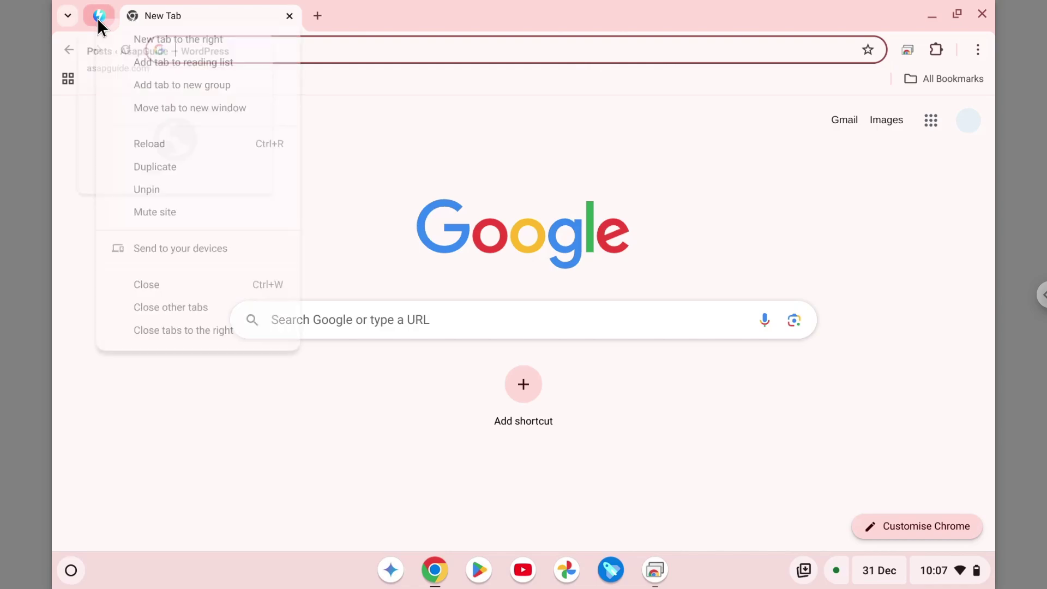
pyautogui.click(155, 190)
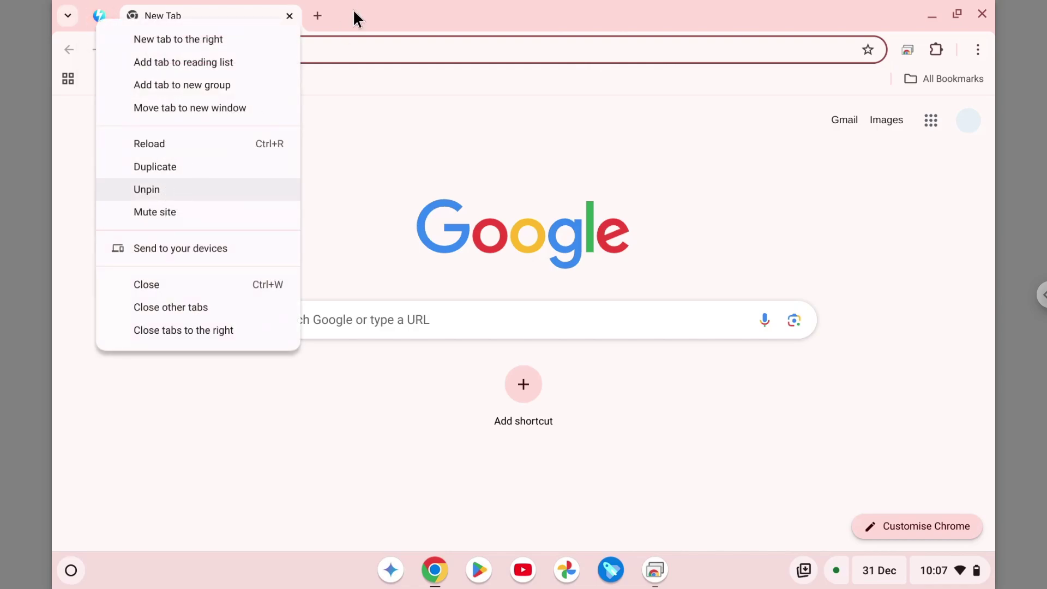
pyautogui.click(250, 17)
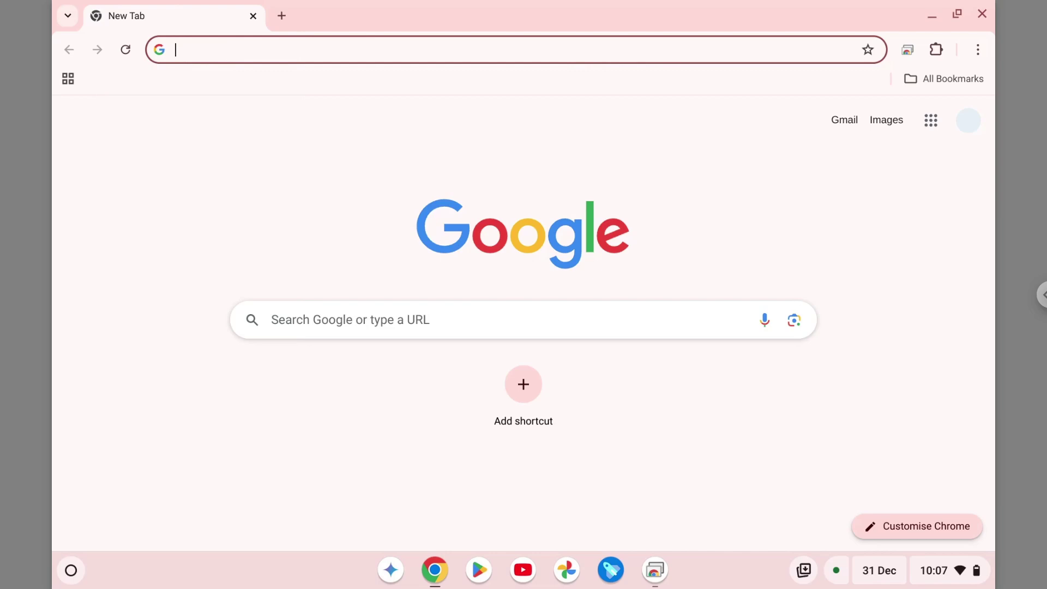
# Go to chrome://flags in the address bar
pyautogui.click(251, 55)
pyautogui.write('c')
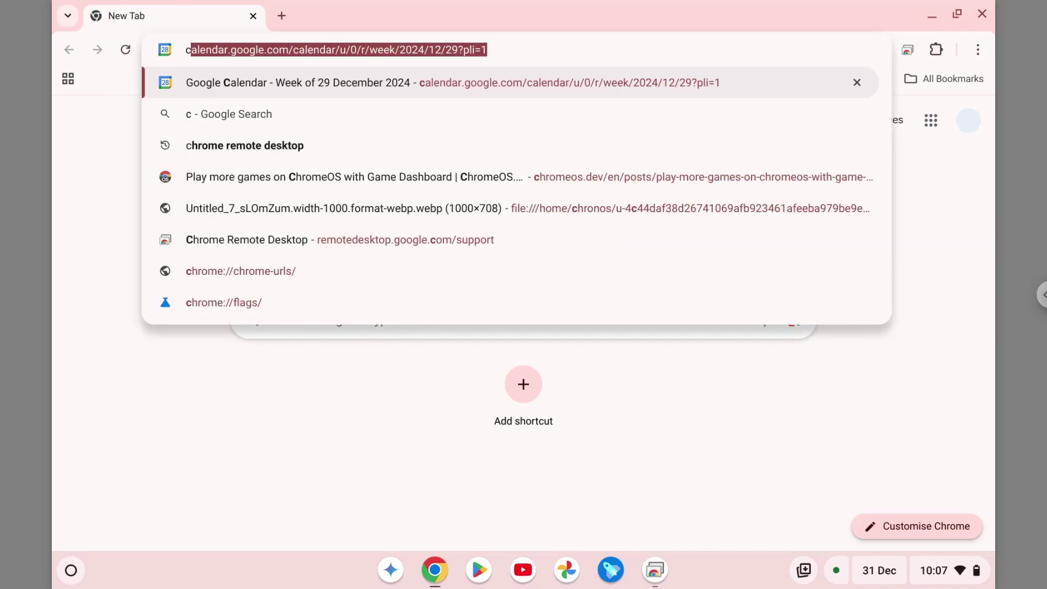
pyautogui.write('hrome')
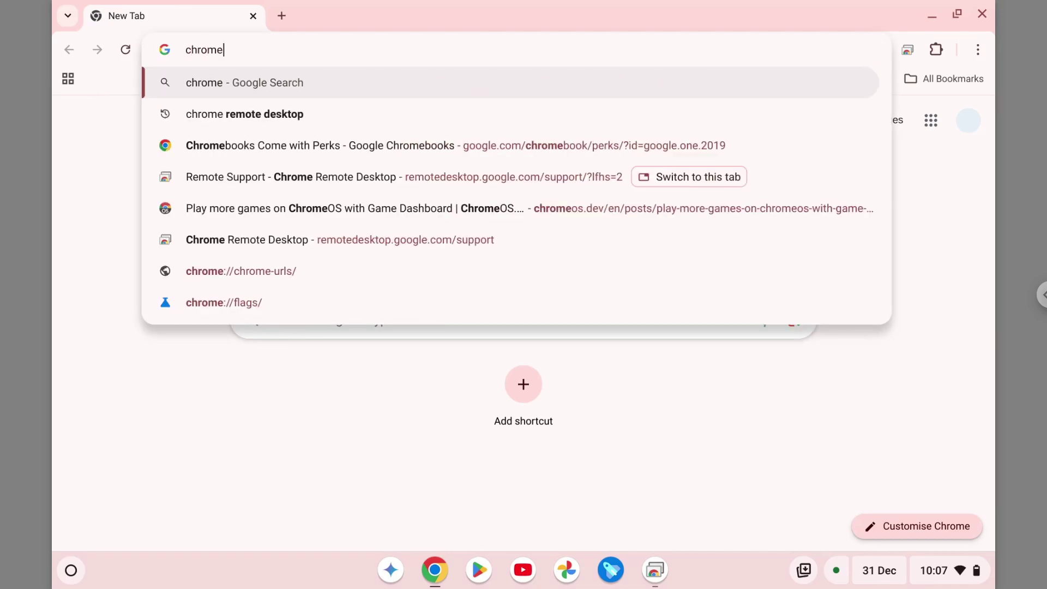
pyautogui.write(':')
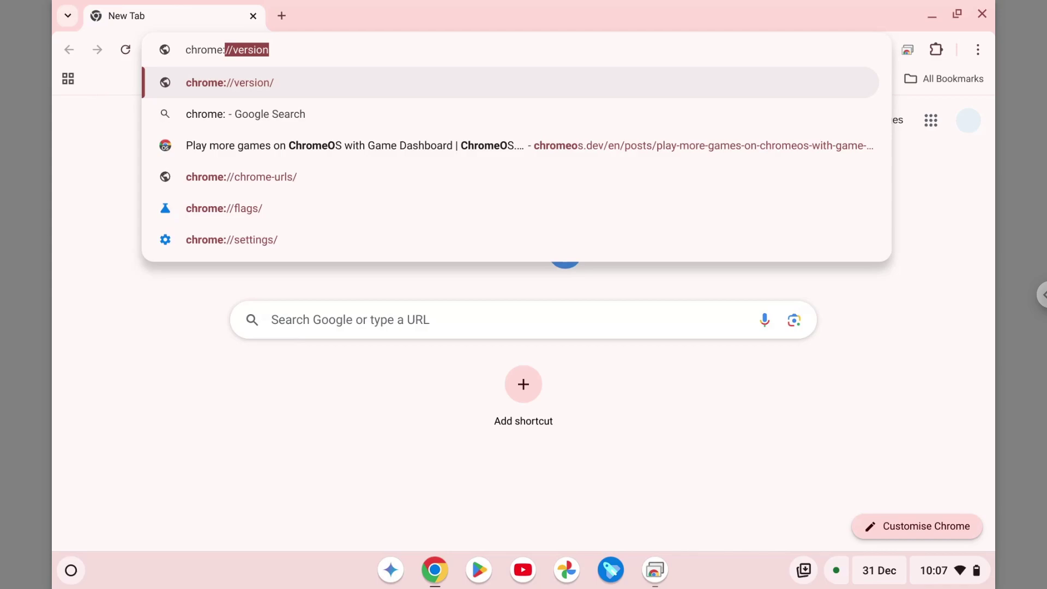
pyautogui.write('//')
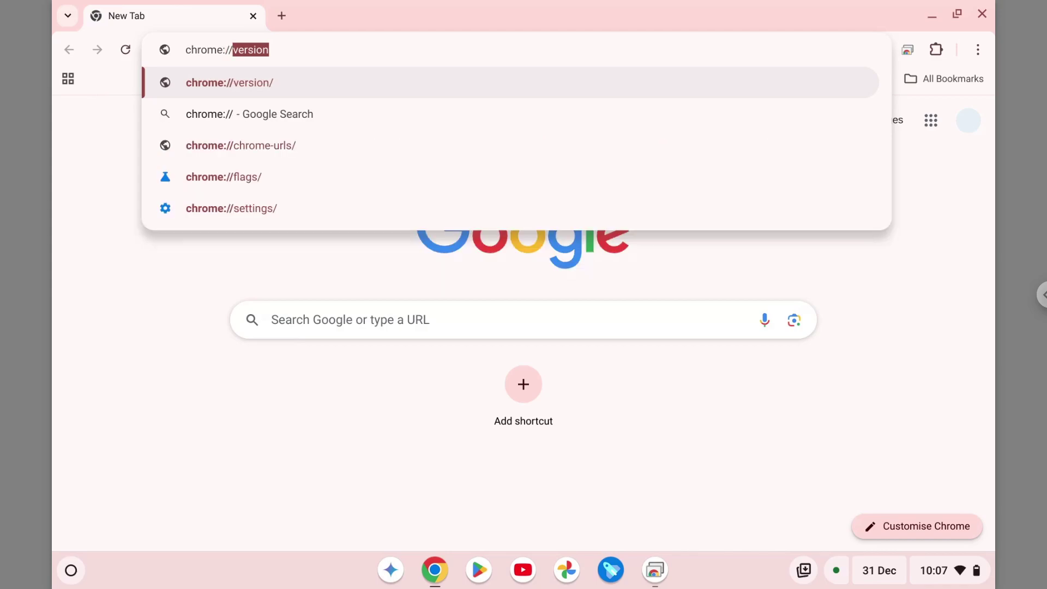
pyautogui.write('flags')
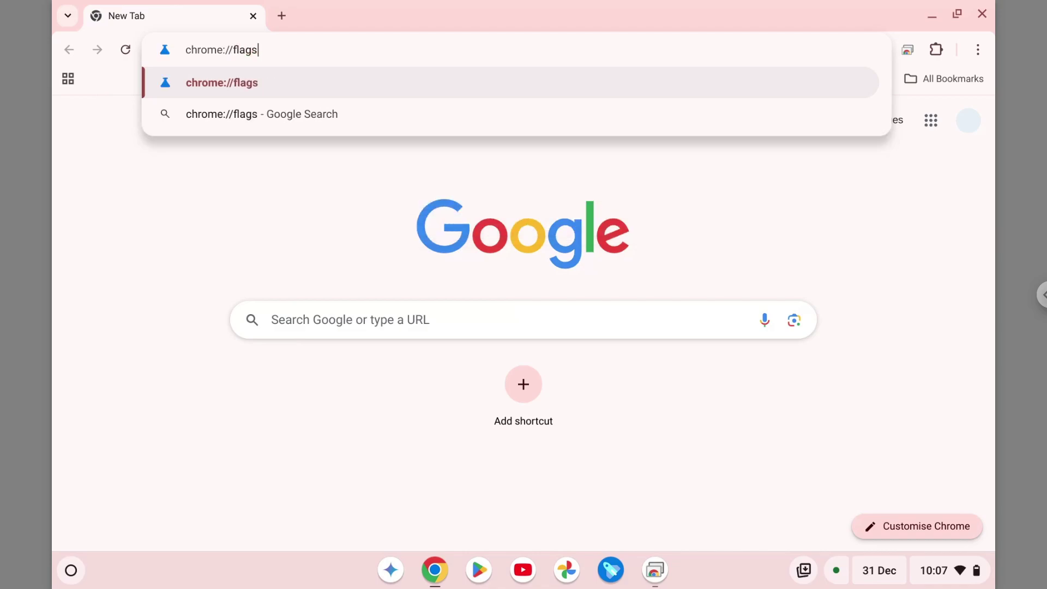
pyautogui.press('Return')
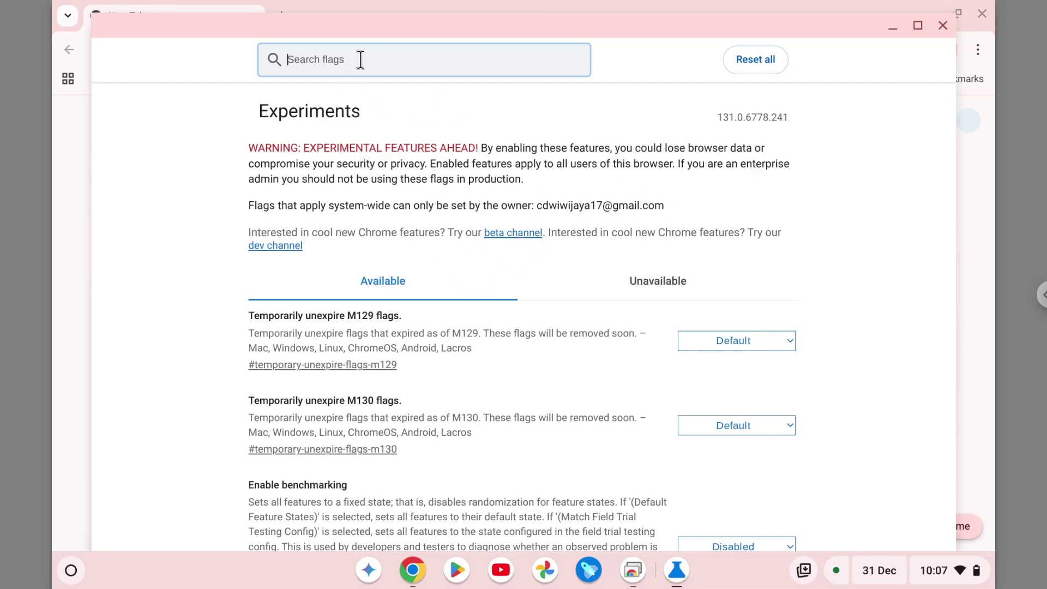
pyautogui.write('enable ho')
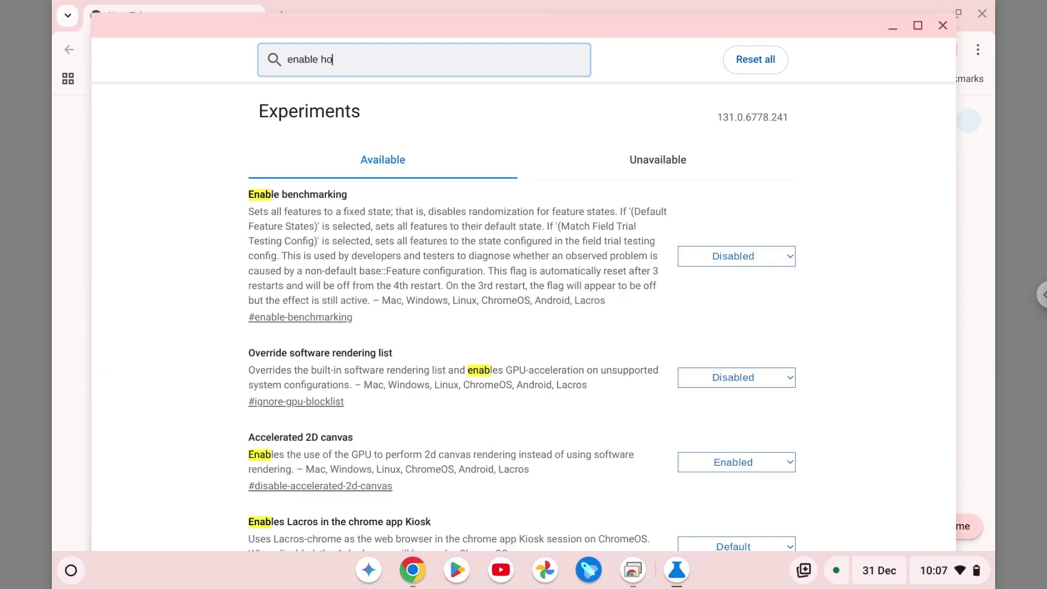
pyautogui.write('stname sett')
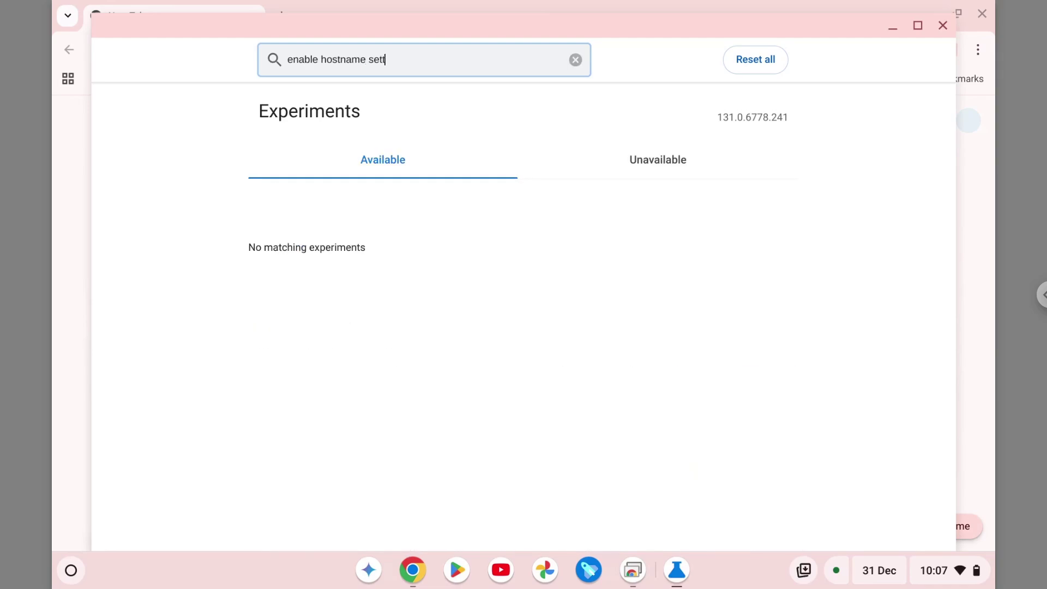
pyautogui.write('ing')
# Search the flags for 'hostname' to find 'Enable setting the device hostname'
pyautogui.press('BackSpace')
pyautogui.write('g')
pyautogui.hotkey('ctrl', 'a')
pyautogui.write('h')
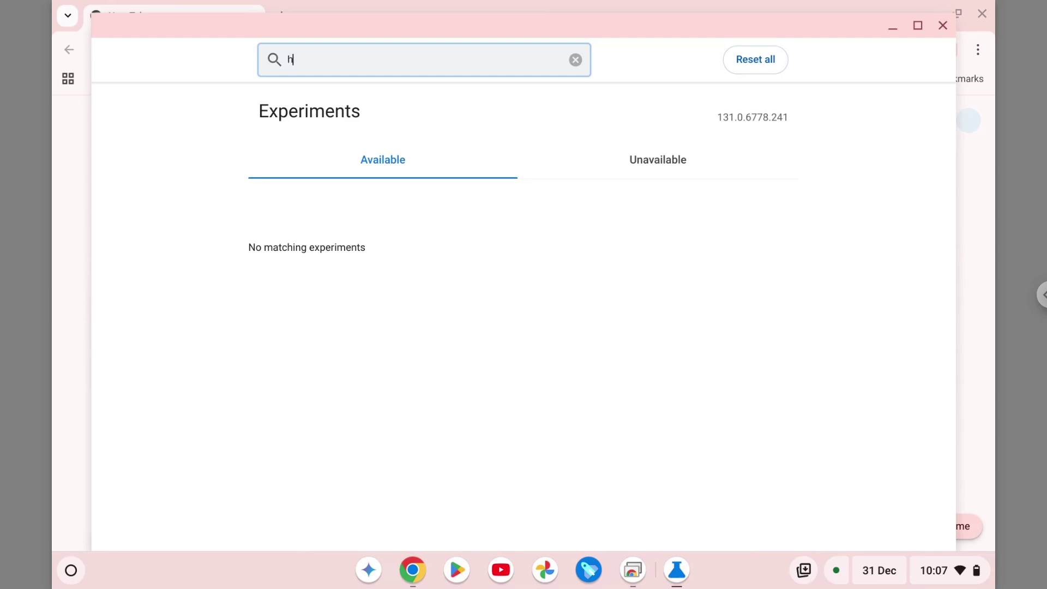
pyautogui.write('ostname setti')
pyautogui.write('ng')
pyautogui.hotkey('ctrl', 'a')
pyautogui.write('h')
pyautogui.write('ostnam')
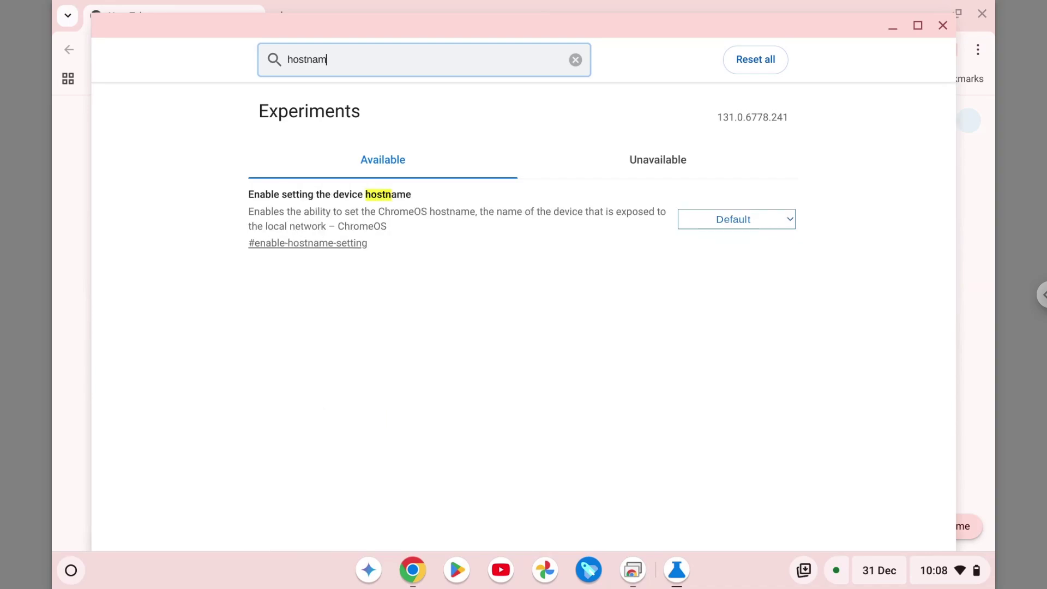
pyautogui.write('e')
# Set 'Enable setting the device hostname' to Enabled, restart Chrome, and close the flags window
pyautogui.click(746, 231)
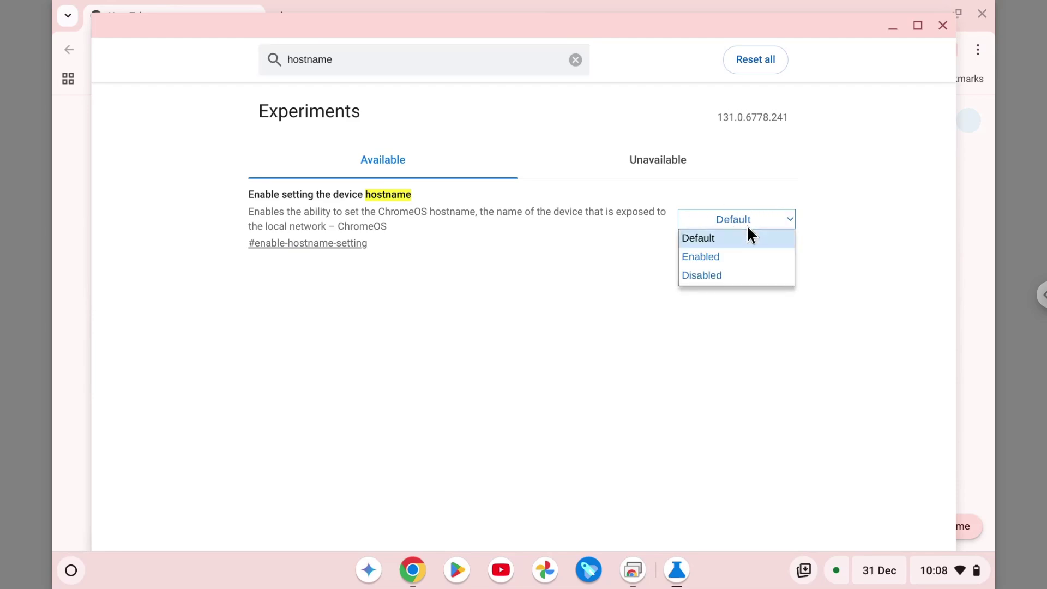
pyautogui.click(717, 260)
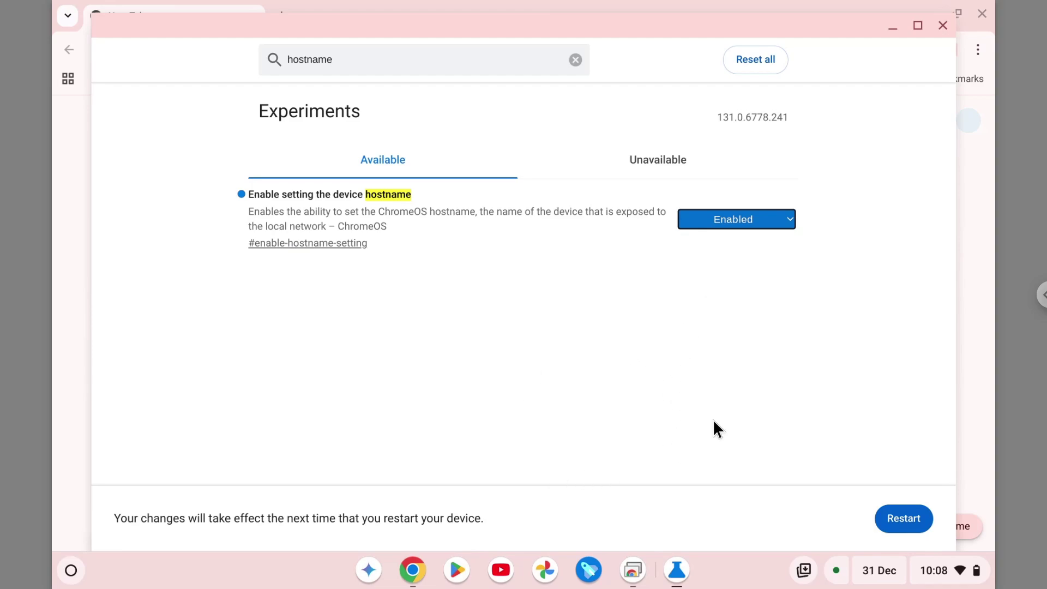
pyautogui.click(898, 518)
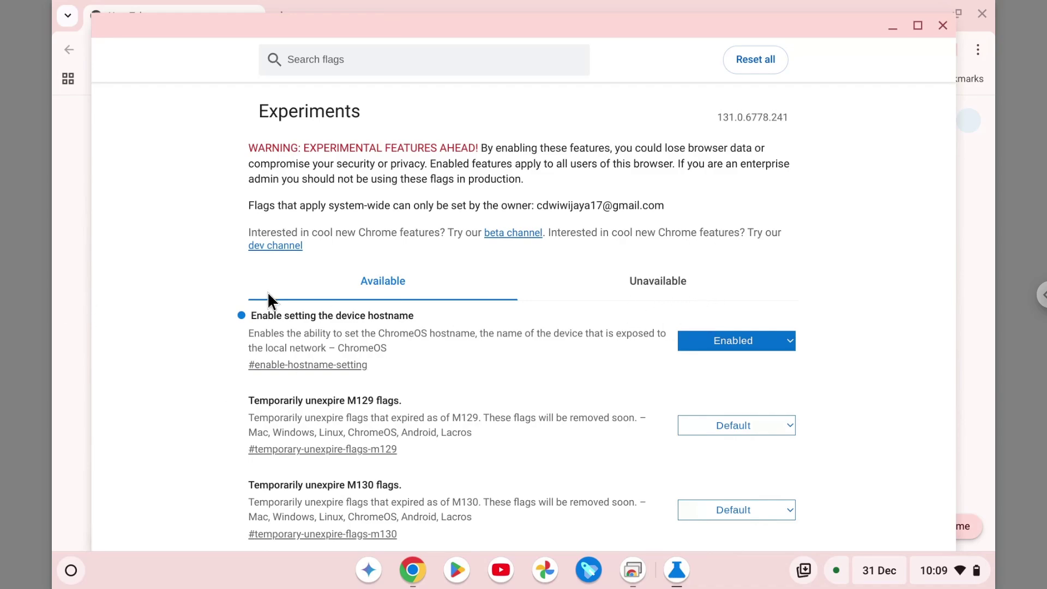
pyautogui.click(768, 61)
pyautogui.click(940, 25)
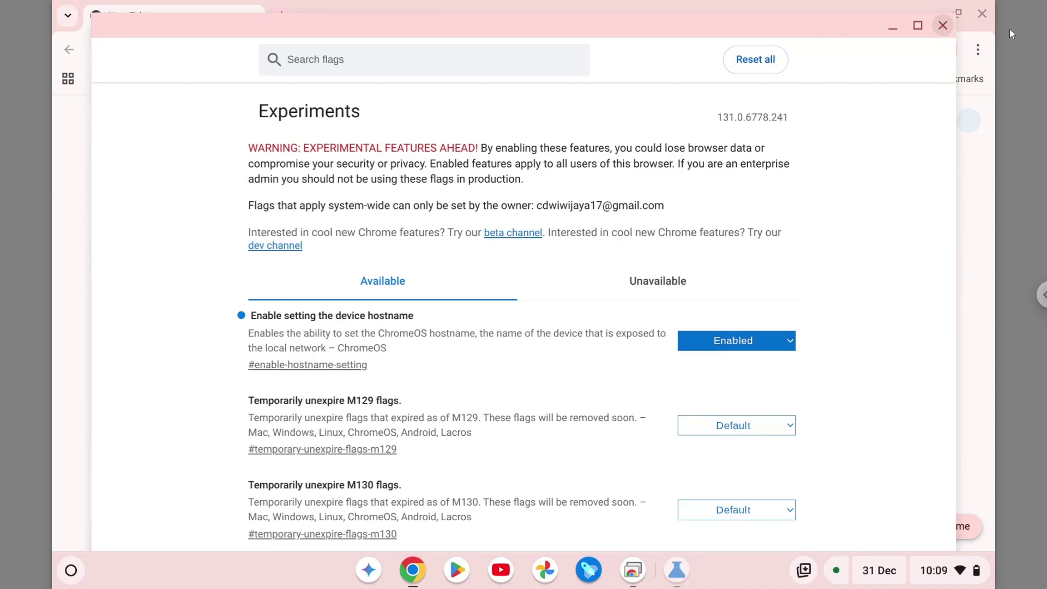
# Close Chrome and open Settings › About ChromeOS › Additional details to see the Device name
pyautogui.click(982, 15)
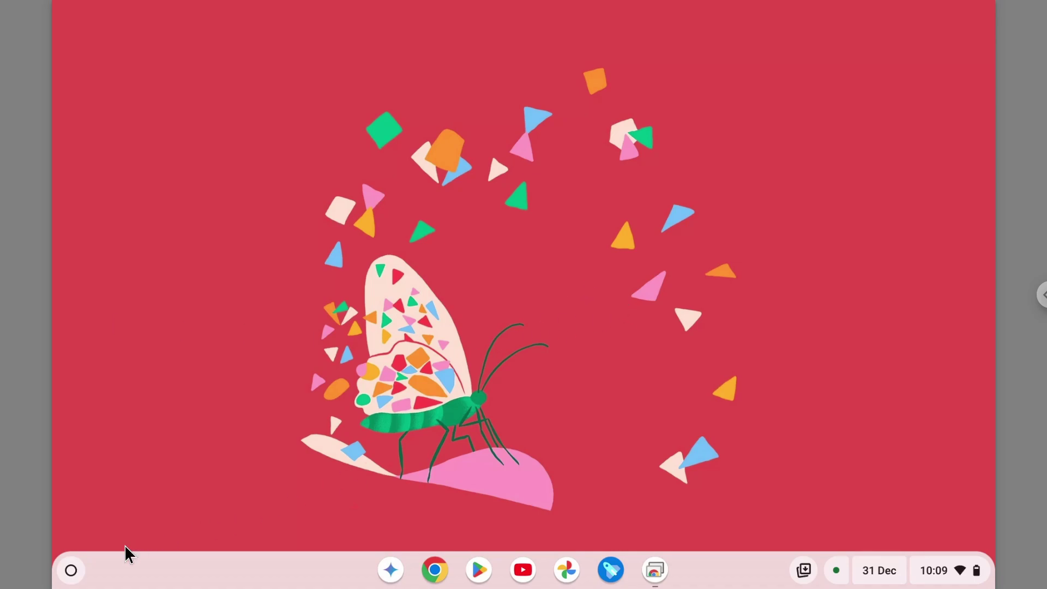
pyautogui.click(71, 571)
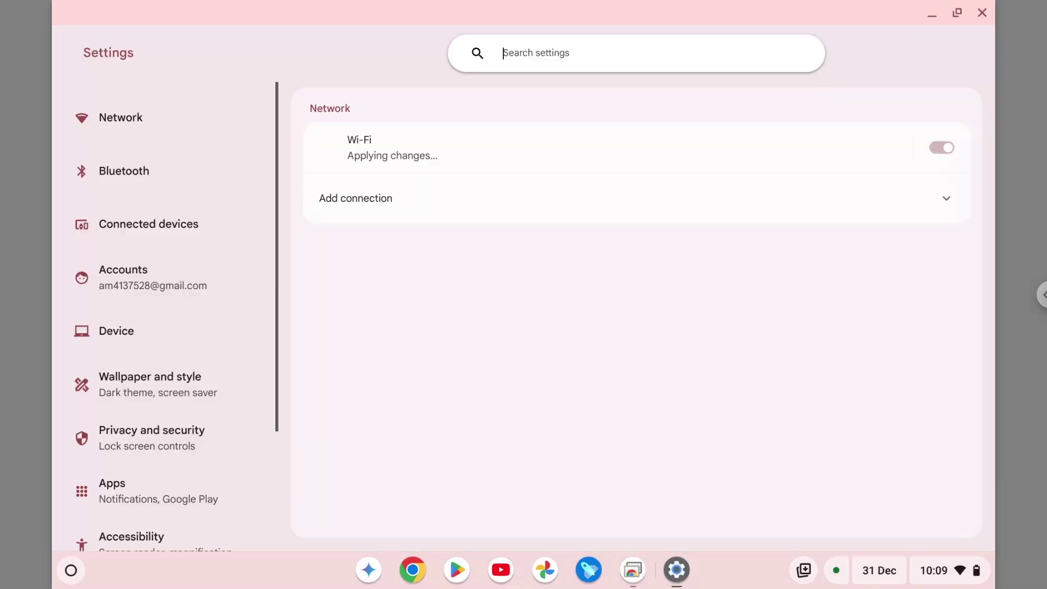
pyautogui.scroll(-3, 209, 278)
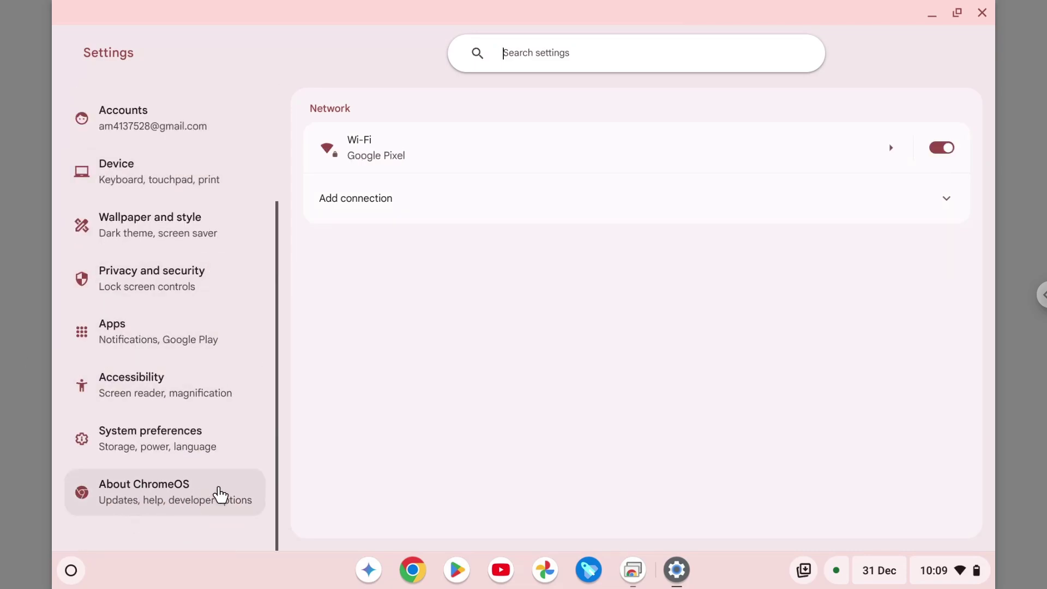
pyautogui.click(219, 494)
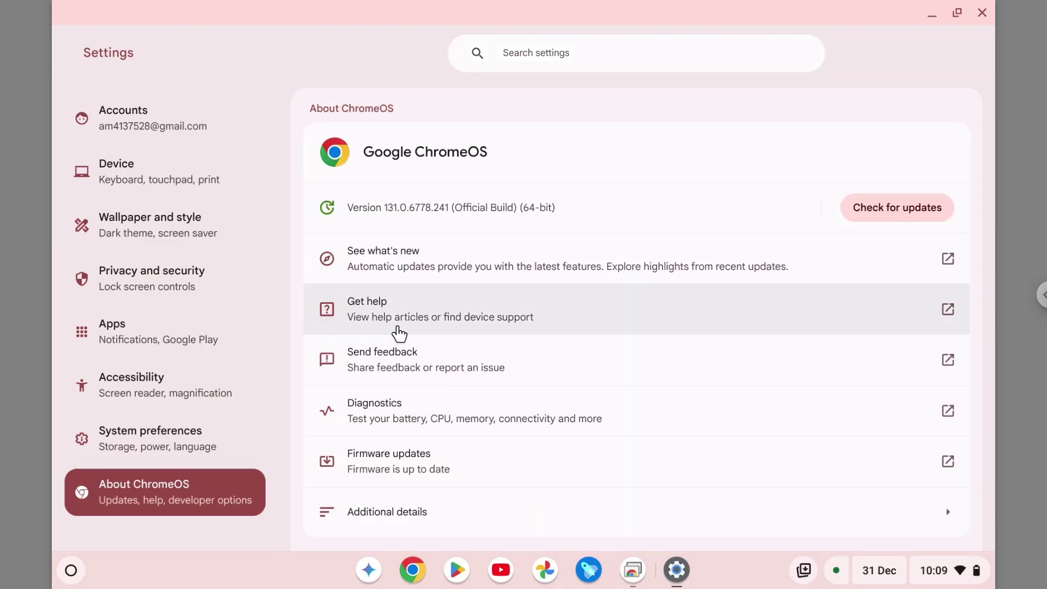
pyautogui.scroll(-3, 429, 489)
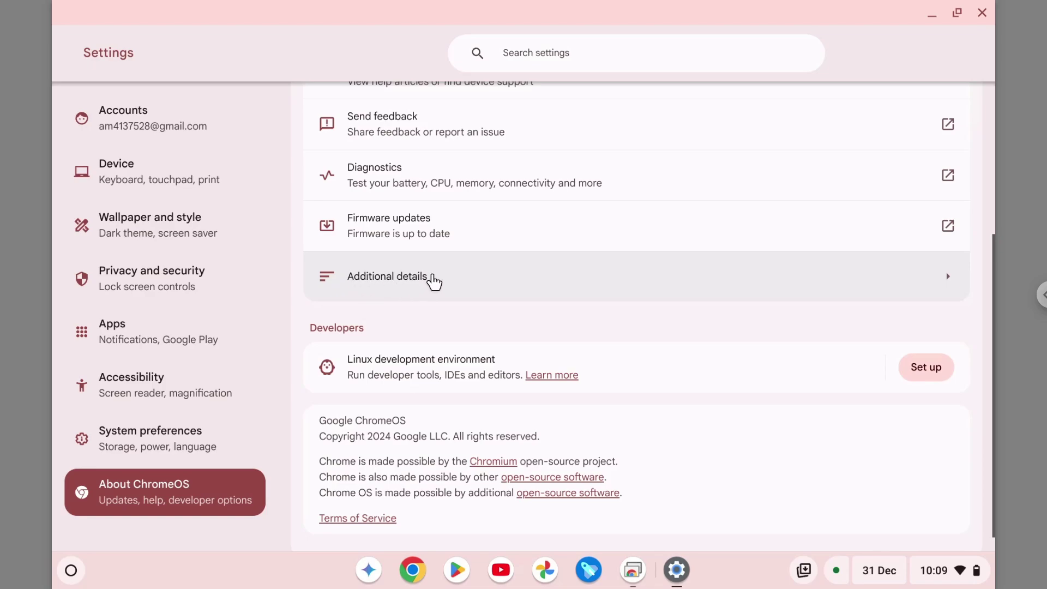
pyautogui.click(425, 282)
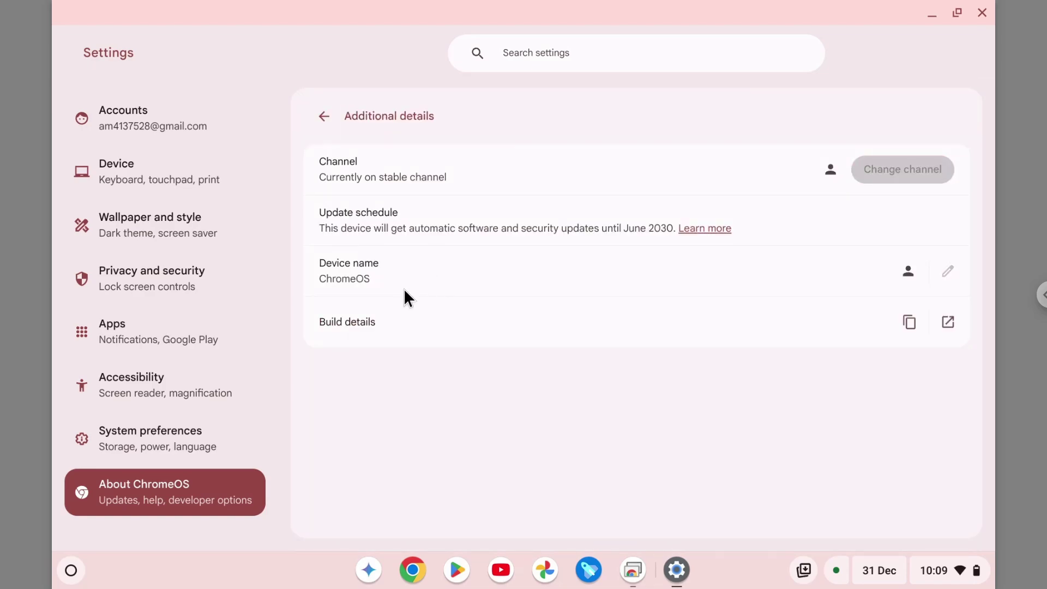